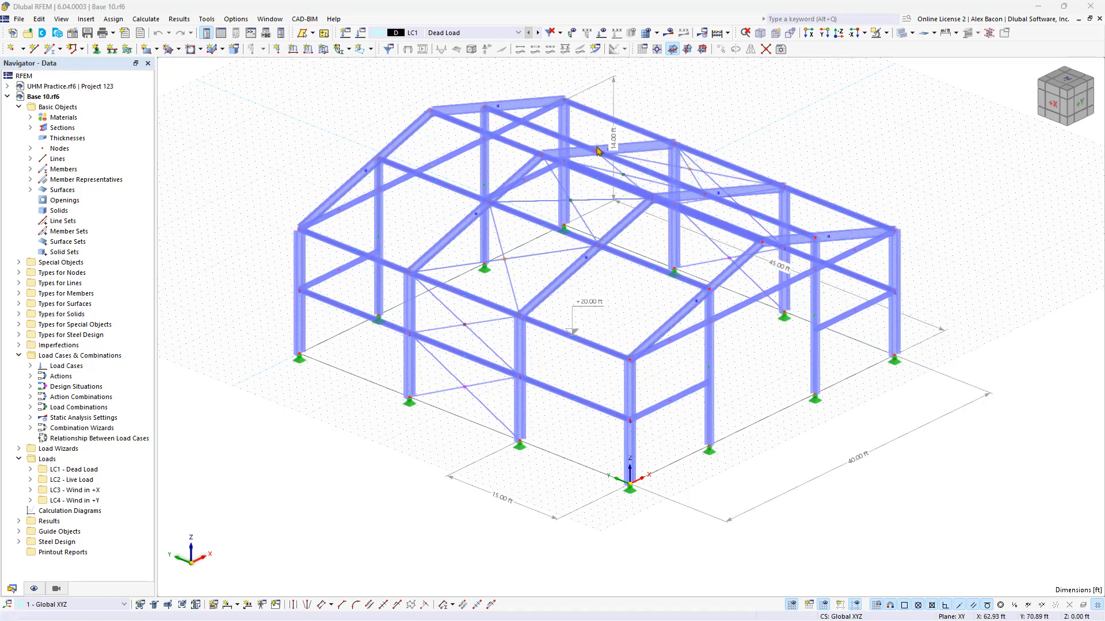
- Apply a uniform force member load of 0.1 kip/ft in LC1 - Dead Load to the eave member starting above the origin column
{"action": "left_click", "coordinate": [469, 32]}
{"action": "left_click", "coordinate": [469, 32]}
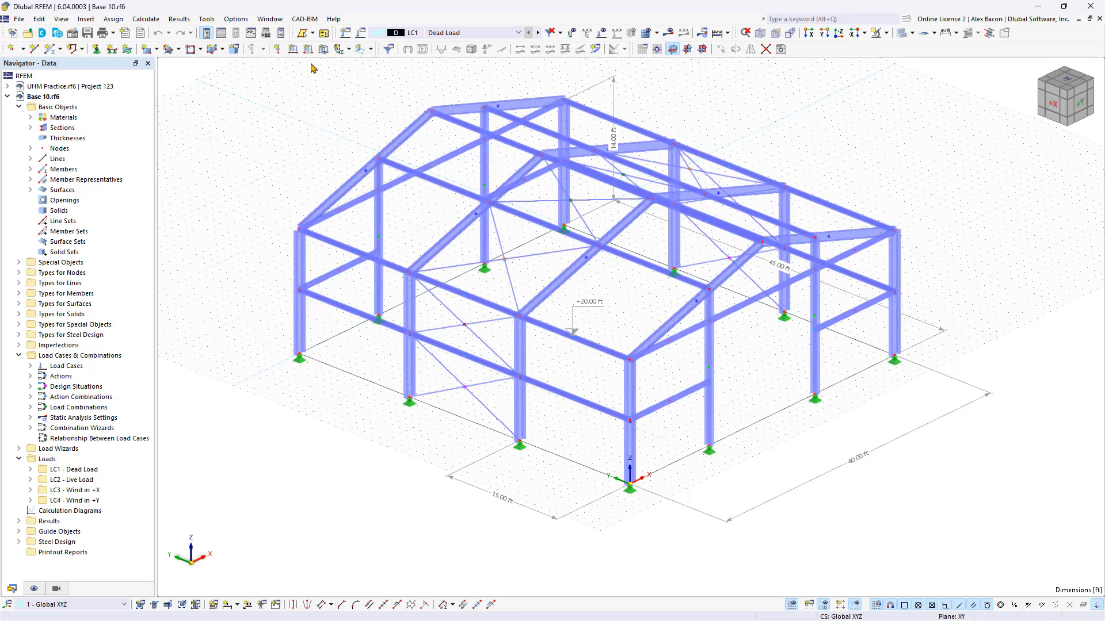
{"action": "left_click", "coordinate": [333, 143]}
{"action": "left_click", "coordinate": [310, 50]}
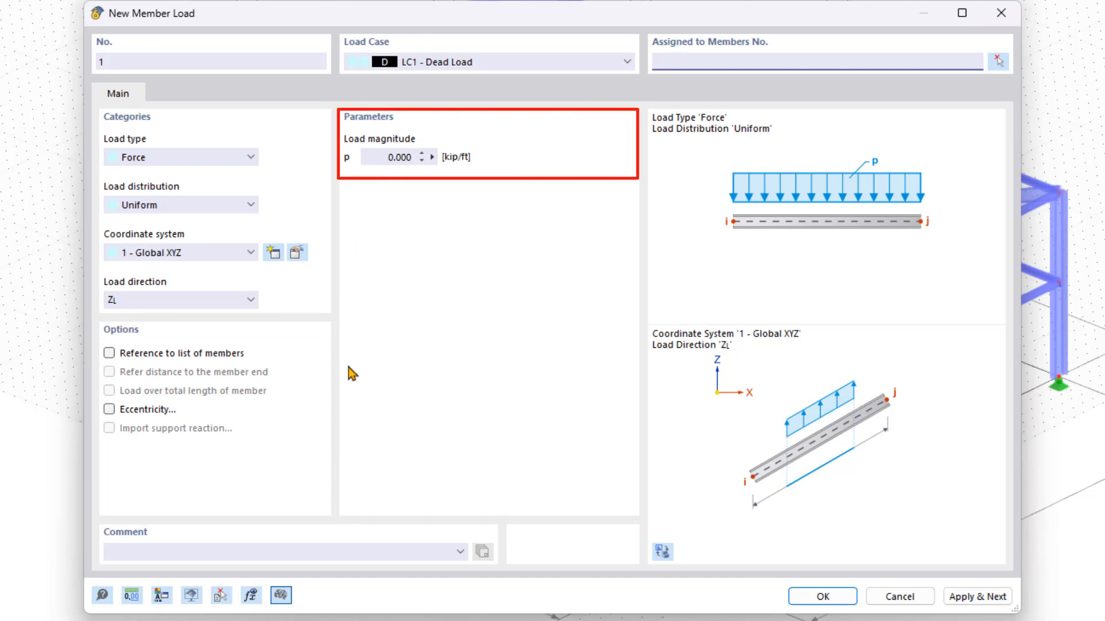
{"action": "left_click", "coordinate": [387, 159]}
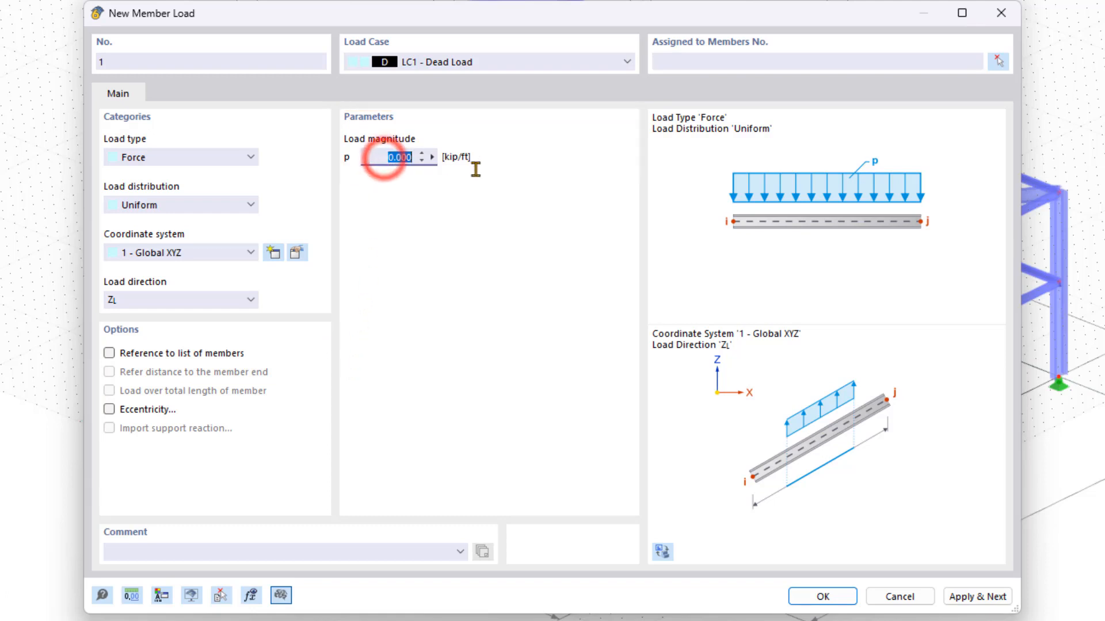
{"action": "type", "text": "0."}
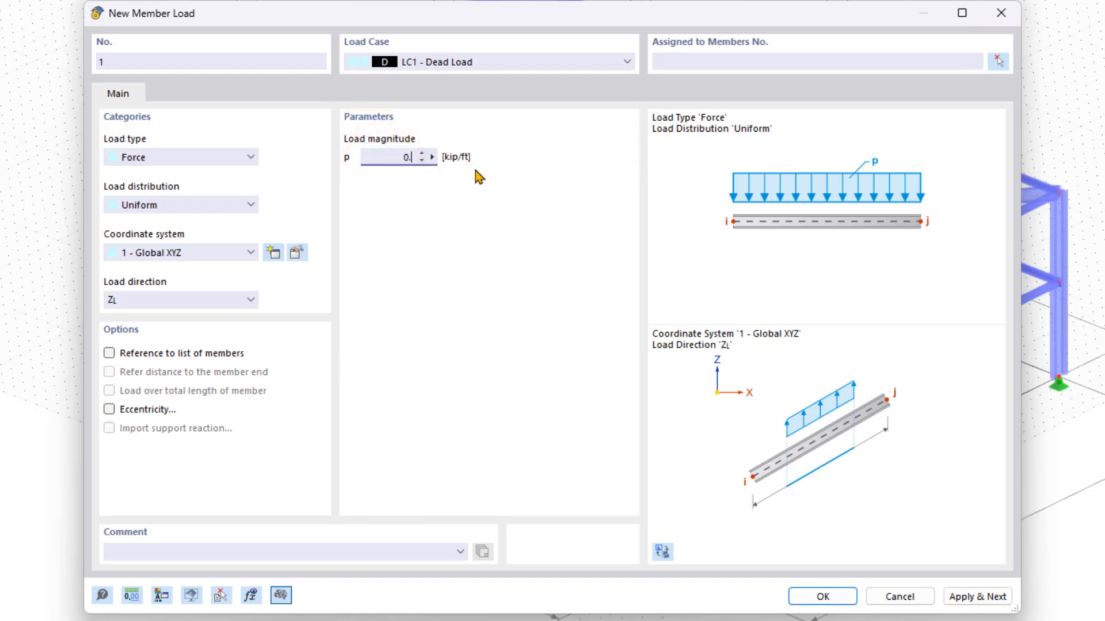
{"action": "type", "text": "1"}
{"action": "left_click", "coordinate": [824, 594]}
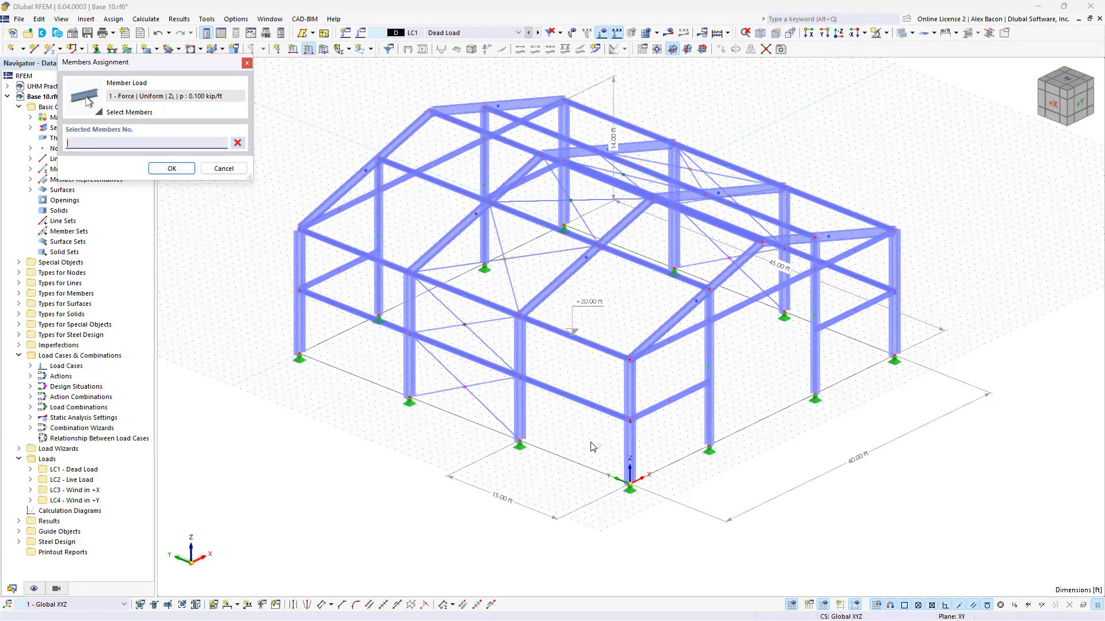
{"action": "left_click", "coordinate": [557, 332]}
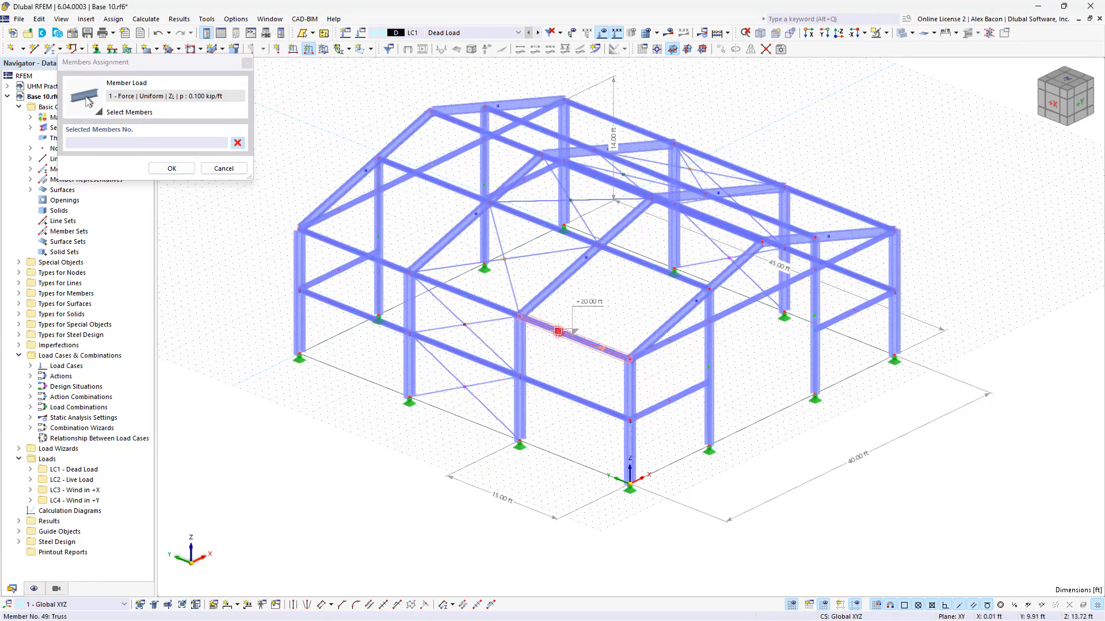
{"action": "left_click", "coordinate": [186, 168]}
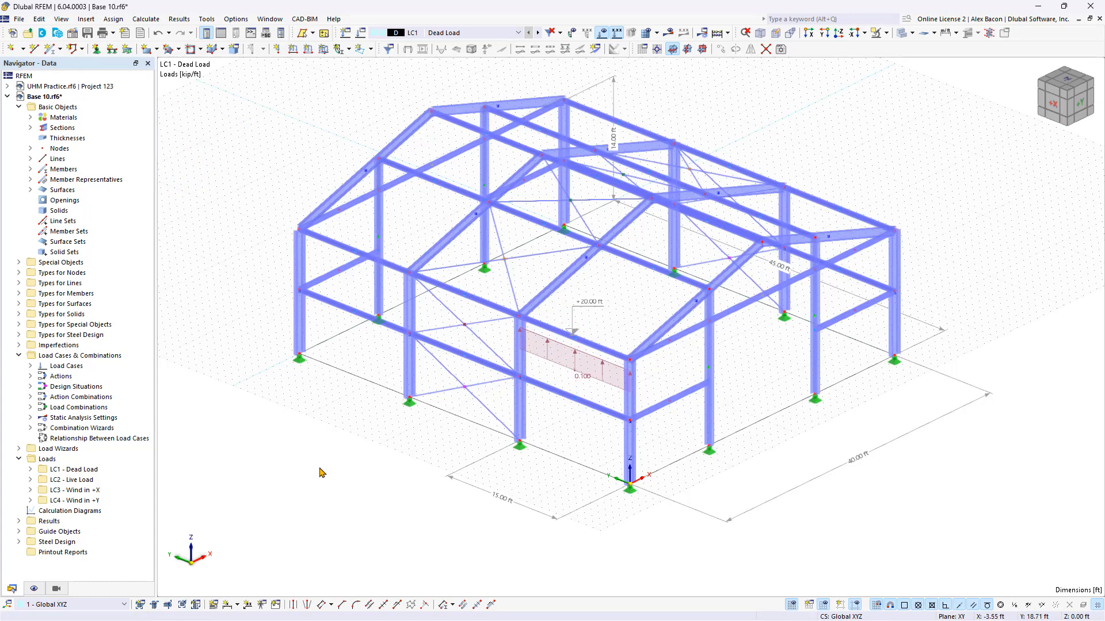
- Reduce the graphic display size of the member load on the eave member
{"action": "right_click", "coordinate": [583, 375]}
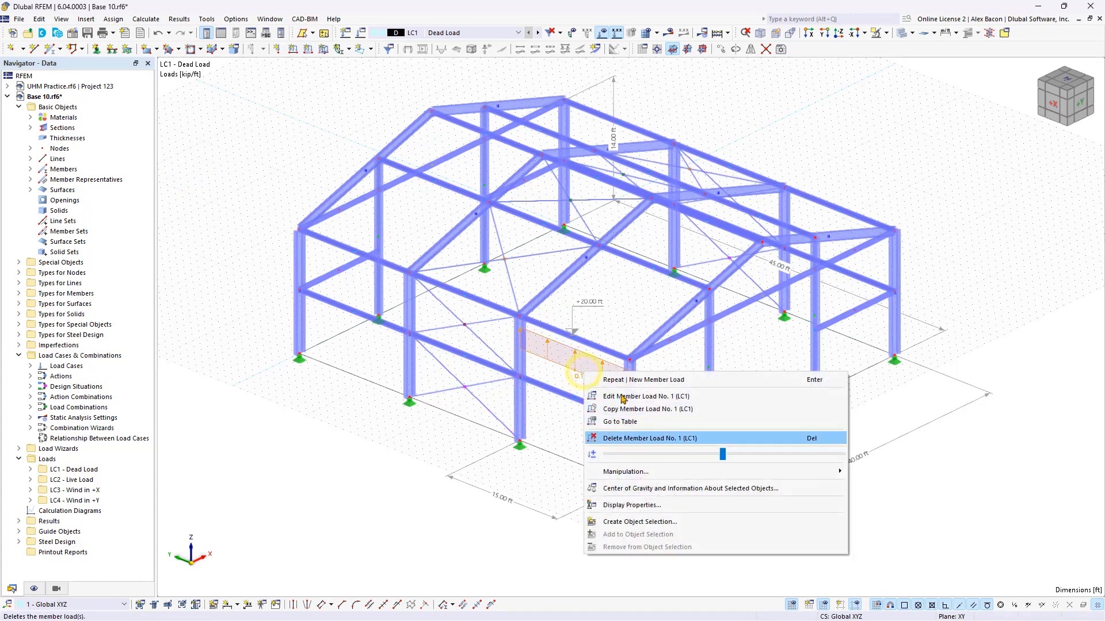
{"action": "left_click_drag", "start_coordinate": [722, 455], "coordinate": [659, 463]}
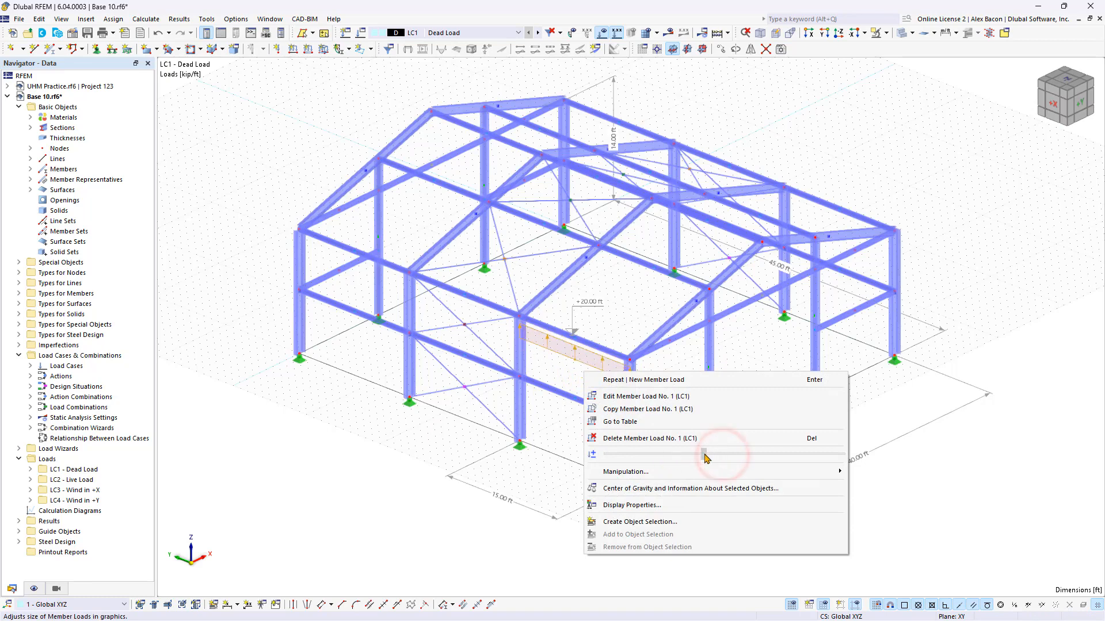
{"action": "left_click", "coordinate": [562, 415]}
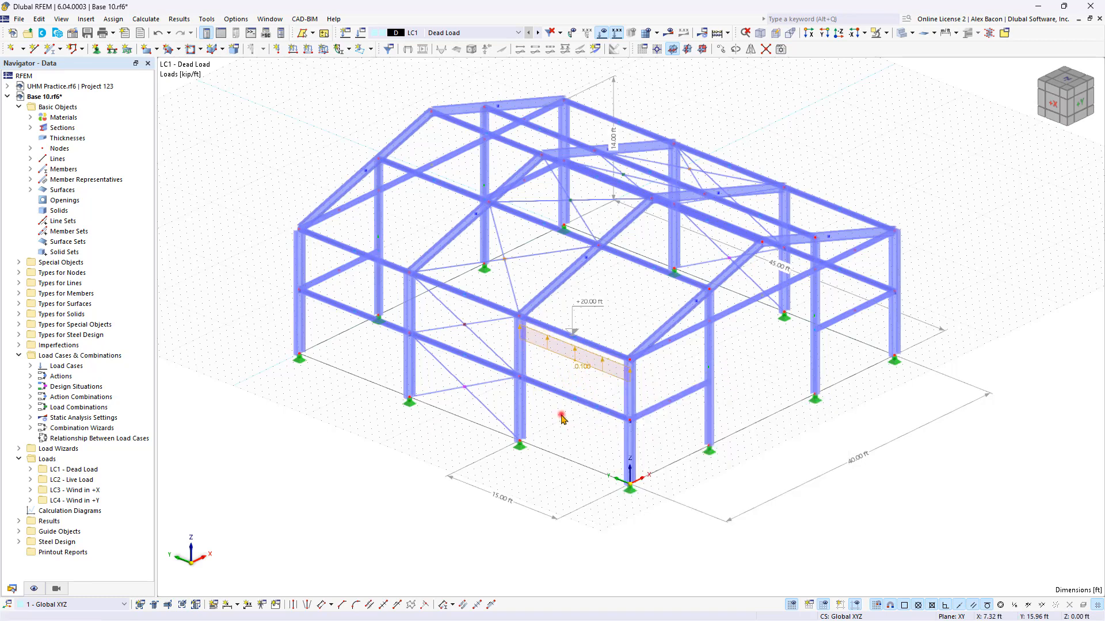
- Edit the eave member's load so that its magnitude is negative and it acts downward
{"action": "double_click", "coordinate": [576, 354]}
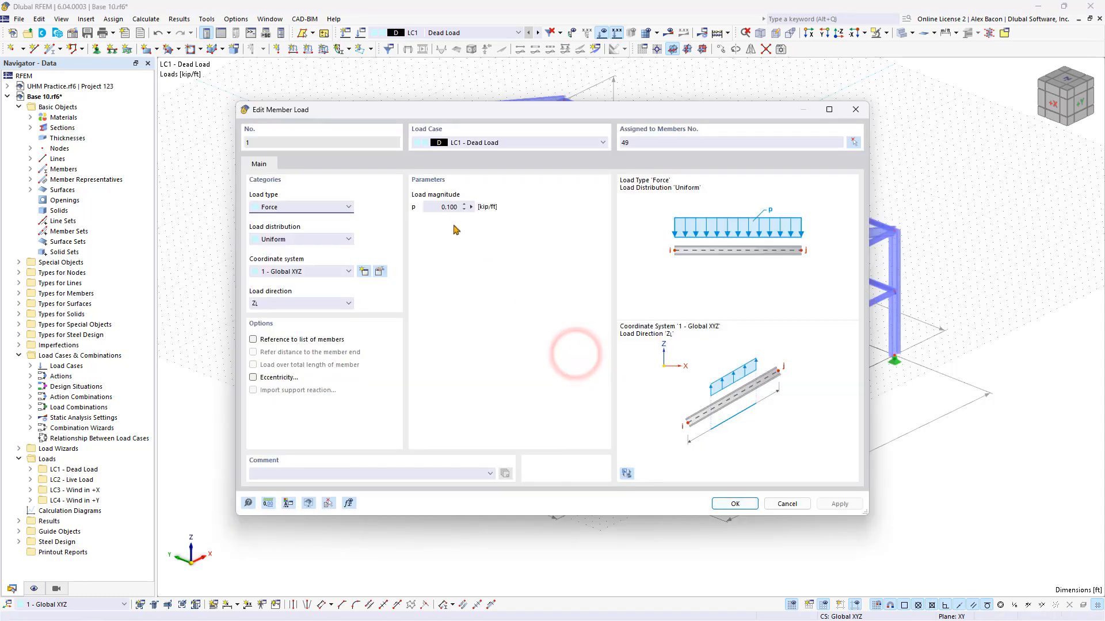
{"action": "left_click", "coordinate": [438, 207]}
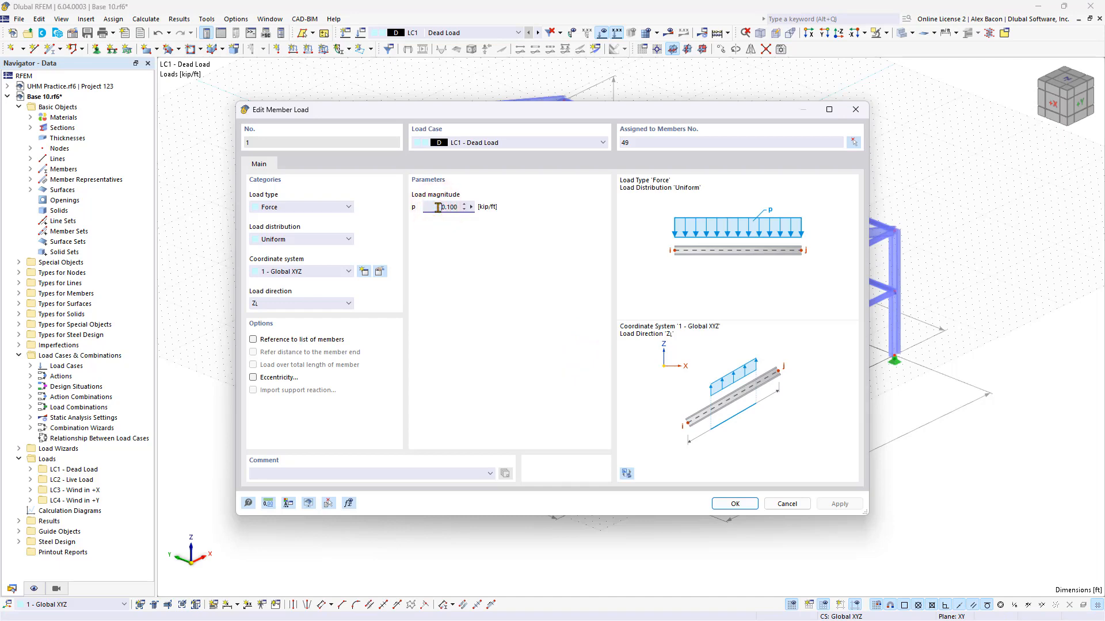
{"action": "key", "text": "Return"}
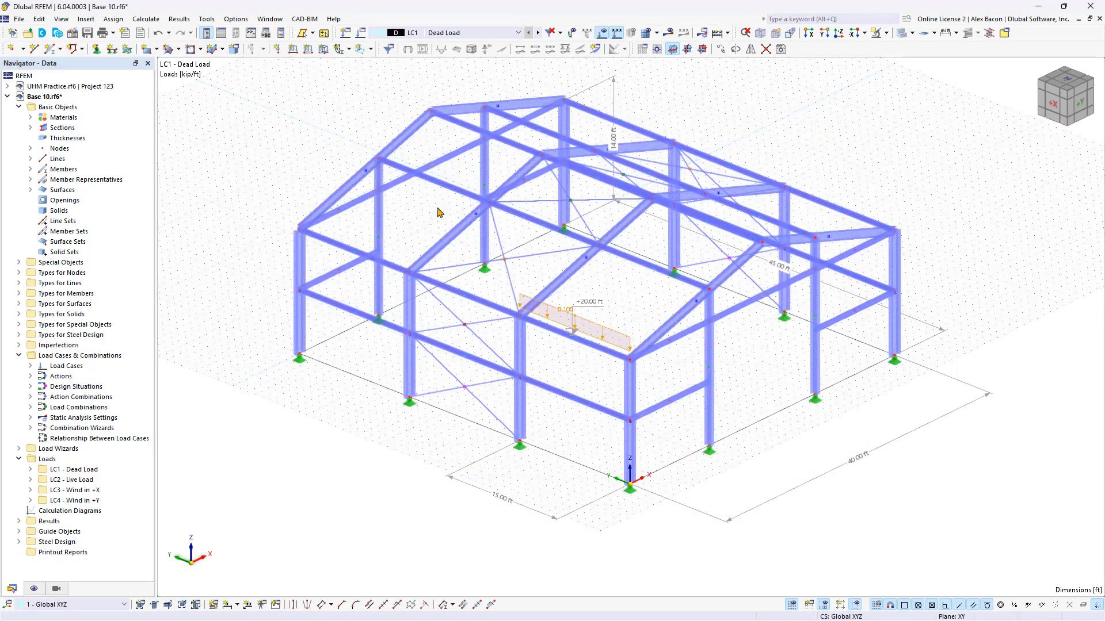
- Delete the uniform member load from the eave member
{"action": "left_click", "coordinate": [633, 288]}
{"action": "left_click", "coordinate": [604, 327]}
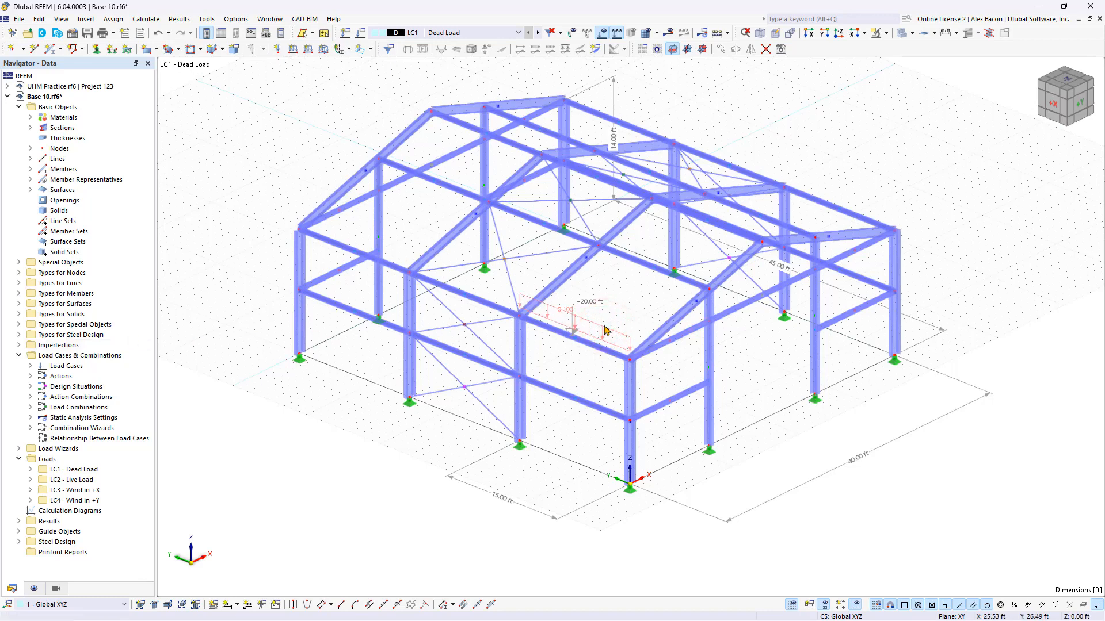
- Create a Member Loads from Area Load wizard in LC1 - Dead Load with a uniform magnitude of -0.1 ksf
{"action": "left_click", "coordinate": [18, 449]}
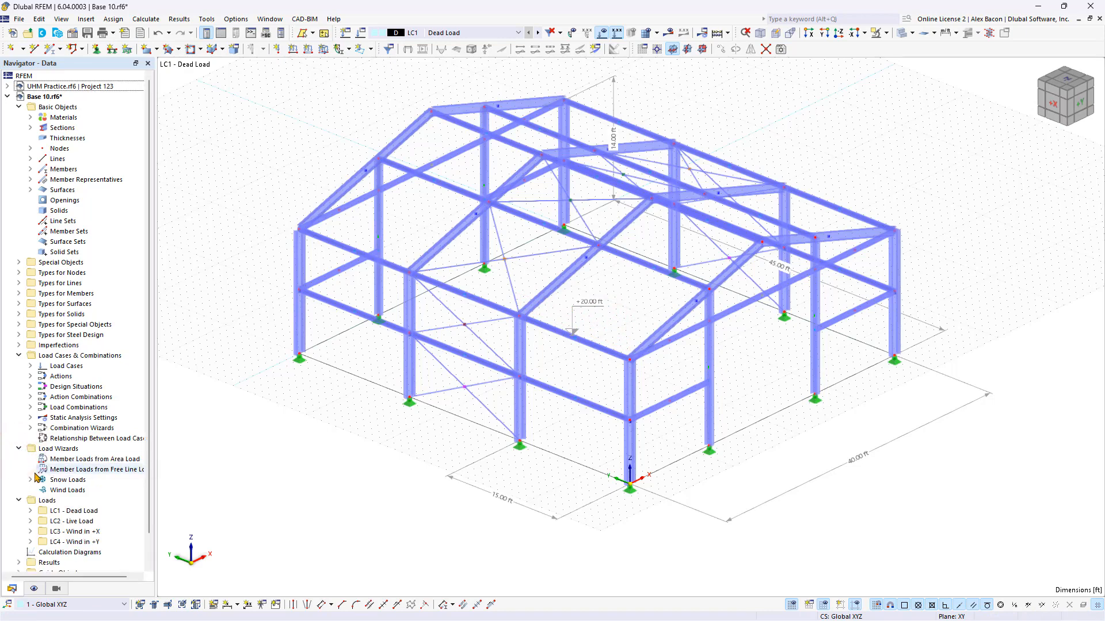
{"action": "left_click", "coordinate": [74, 460]}
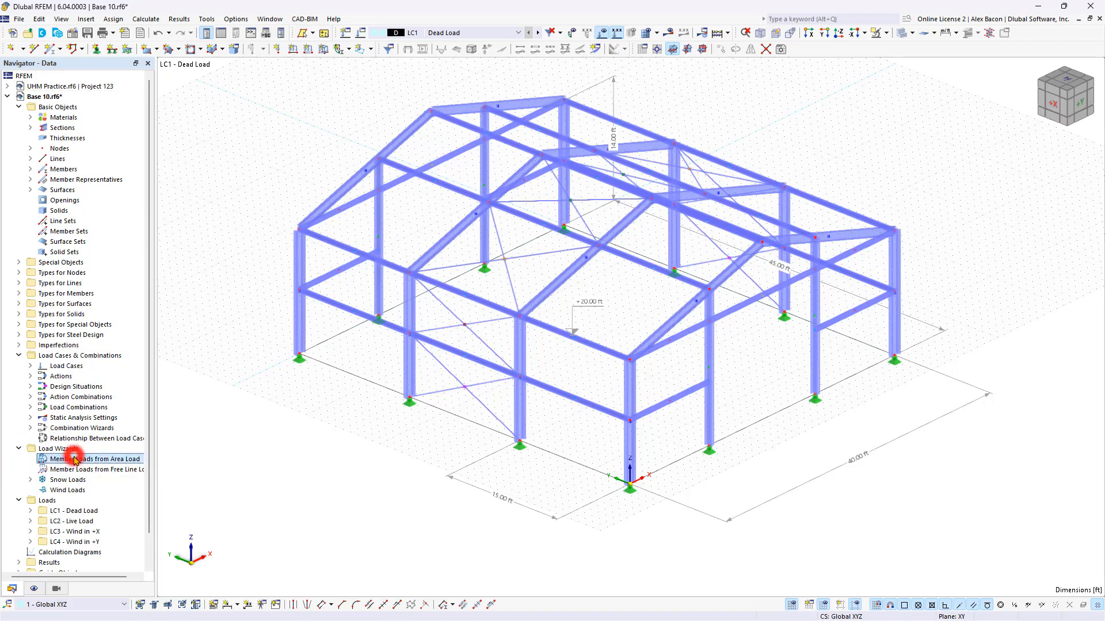
{"action": "double_click", "coordinate": [73, 460]}
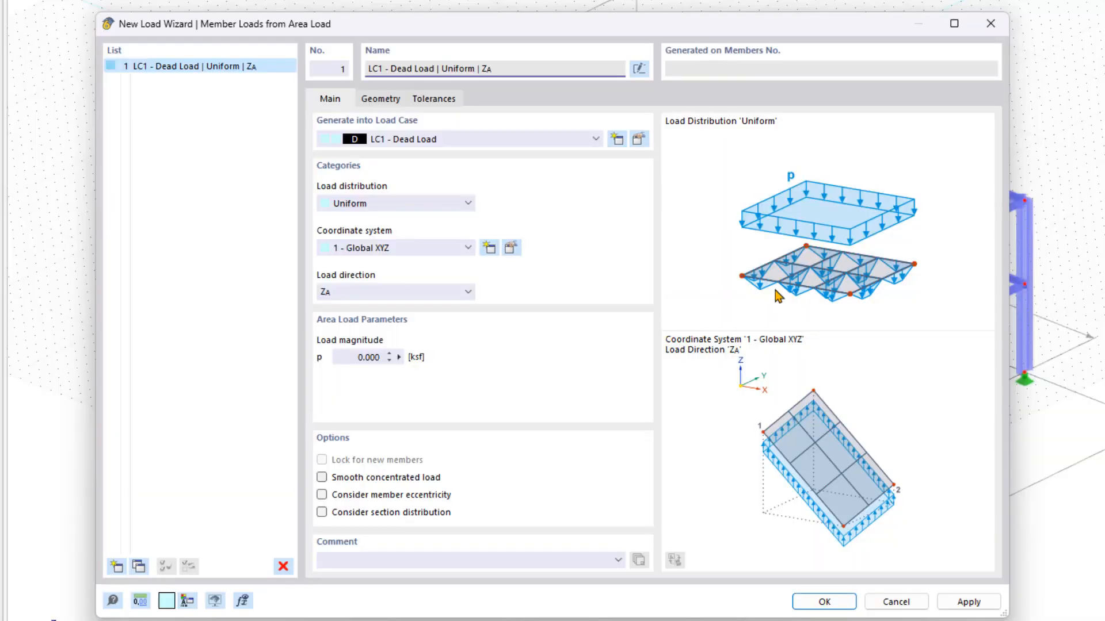
{"action": "left_click", "coordinate": [582, 142]}
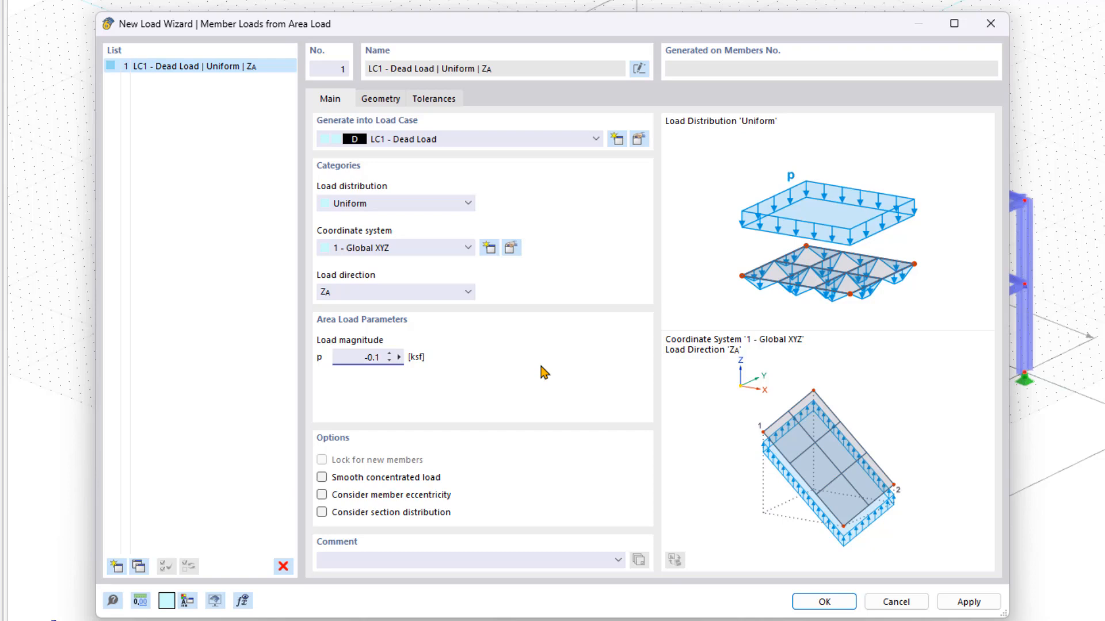
{"action": "double_click", "coordinate": [358, 358]}
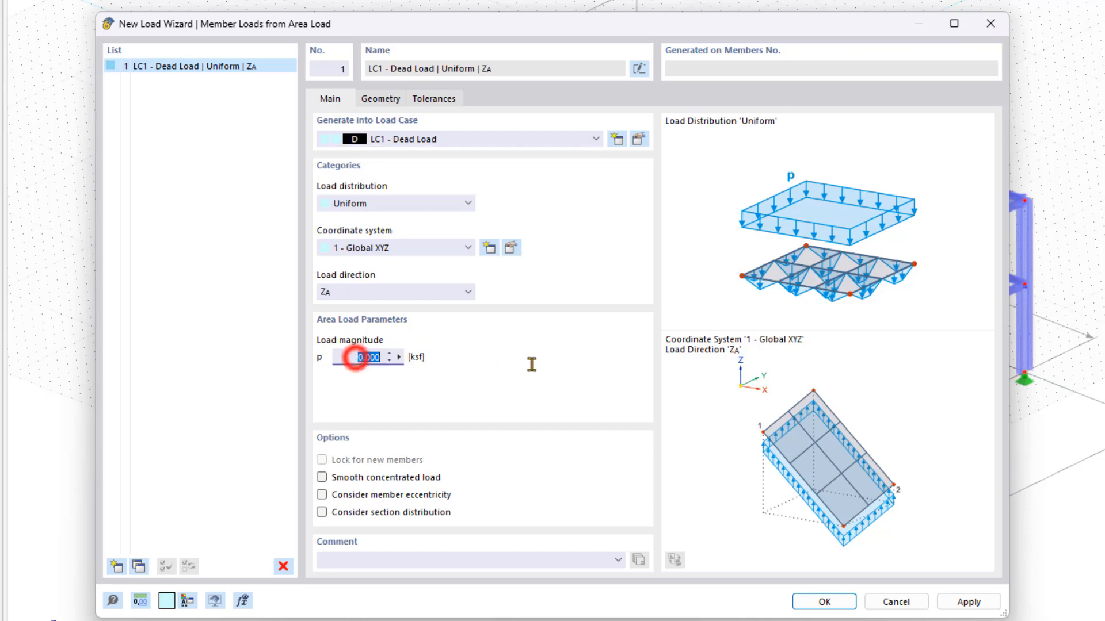
{"action": "key", "text": "BackSpace"}
{"action": "type", "text": "-0.1"}
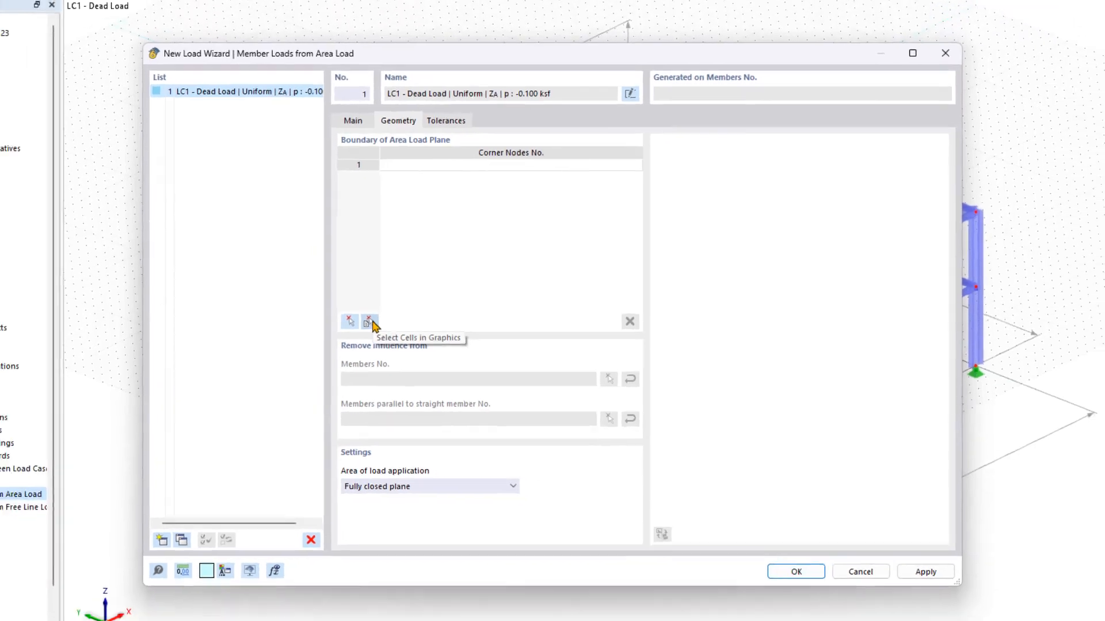
- Assign the area load to the cells across the entire frame and review the listed corner nodes
{"action": "left_click", "coordinate": [347, 324]}
{"action": "left_click_drag", "start_coordinate": [742, 95], "coordinate": [325, 371]}
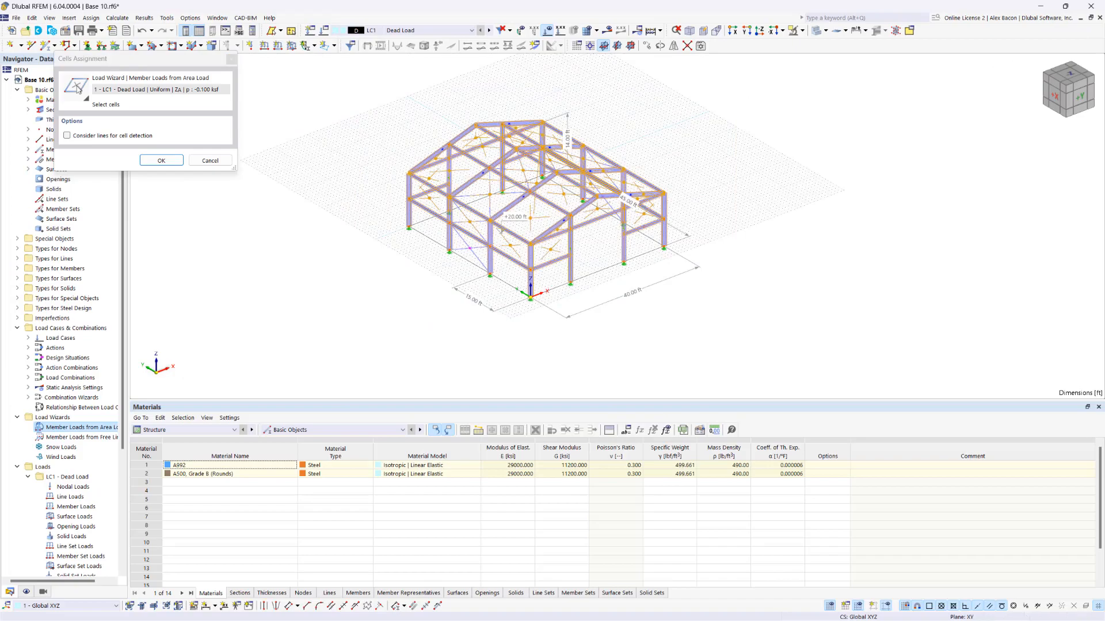
{"action": "scroll", "coordinate": [585, 197], "scroll_direction": "up", "scroll_amount": 3}
{"action": "middle_click_drag", "start_coordinate": [616, 224], "coordinate": [621, 199], "text": "ctrl"}
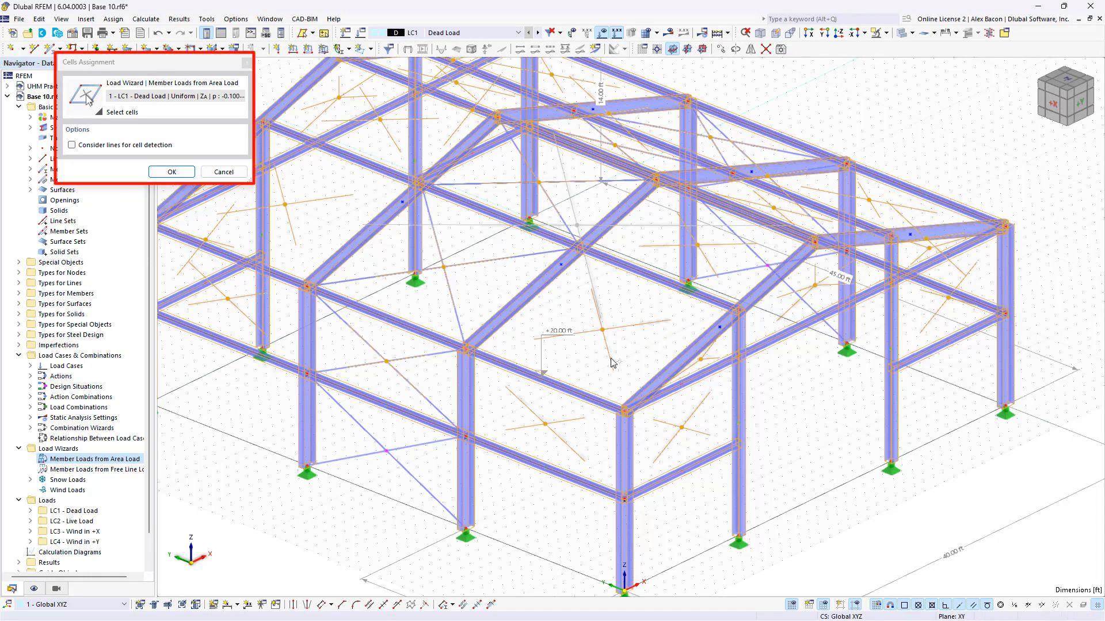
{"action": "left_click", "coordinate": [172, 172]}
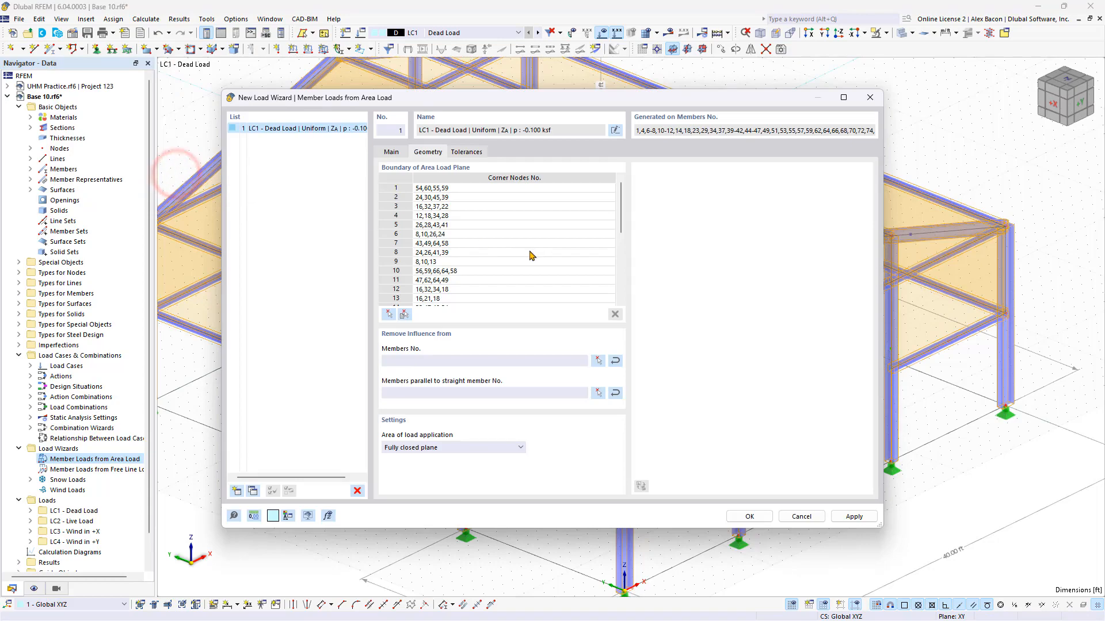
{"action": "scroll", "coordinate": [529, 254], "scroll_direction": "down", "scroll_amount": 5}
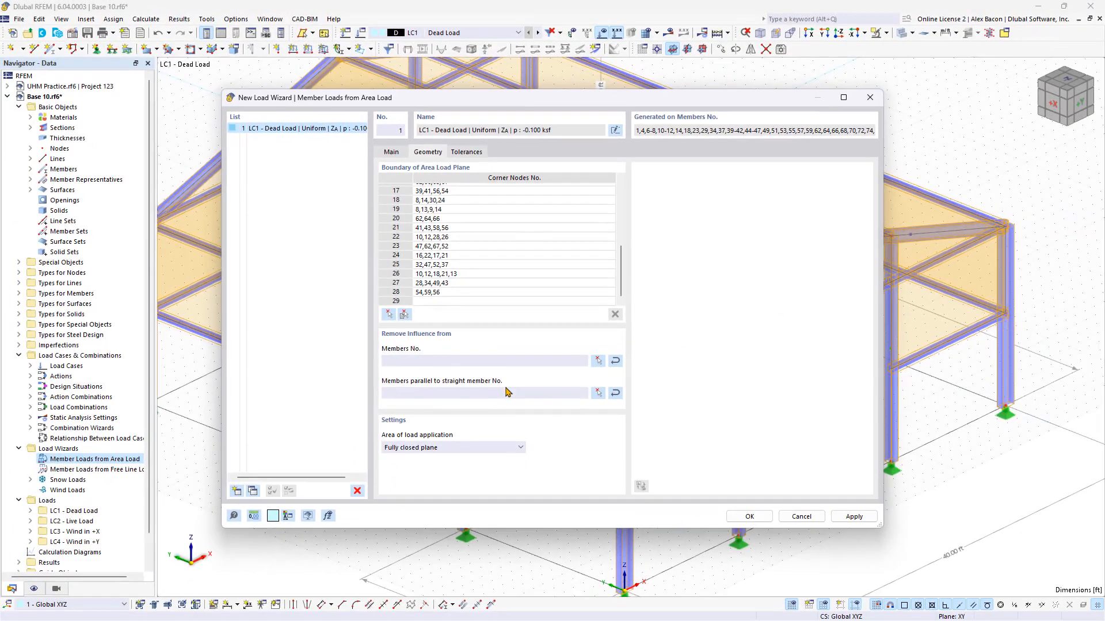
- Remove the area load's influence from members parallel to members 6, 11 and 109, and finish the load wizard
{"action": "left_click", "coordinate": [598, 393]}
{"action": "scroll", "coordinate": [604, 370], "scroll_direction": "up", "scroll_amount": 3}
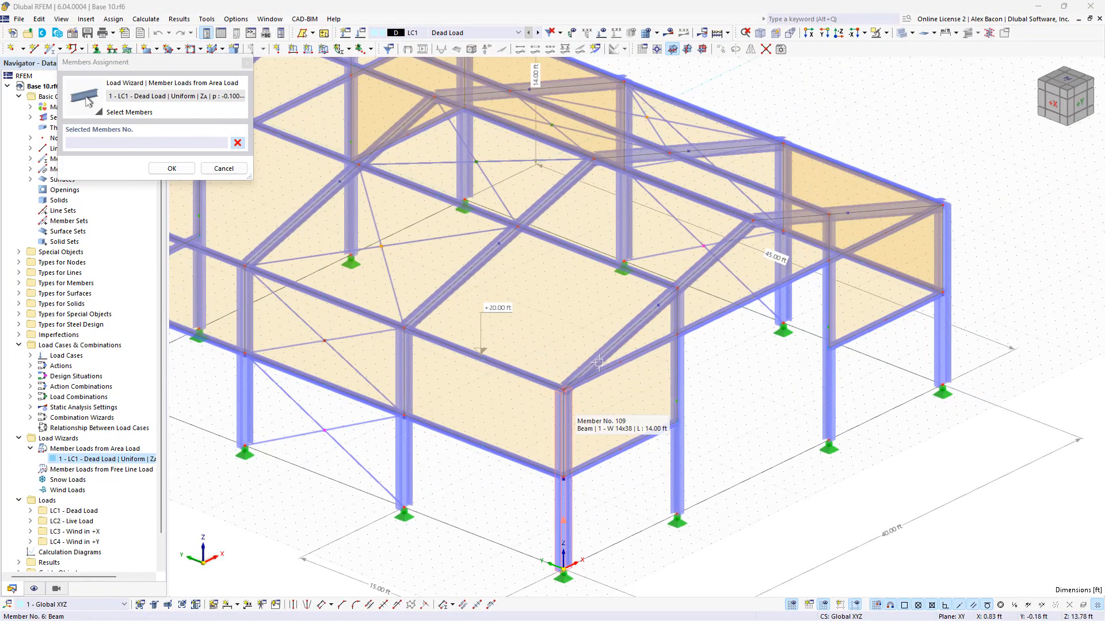
{"action": "left_click", "coordinate": [596, 359]}
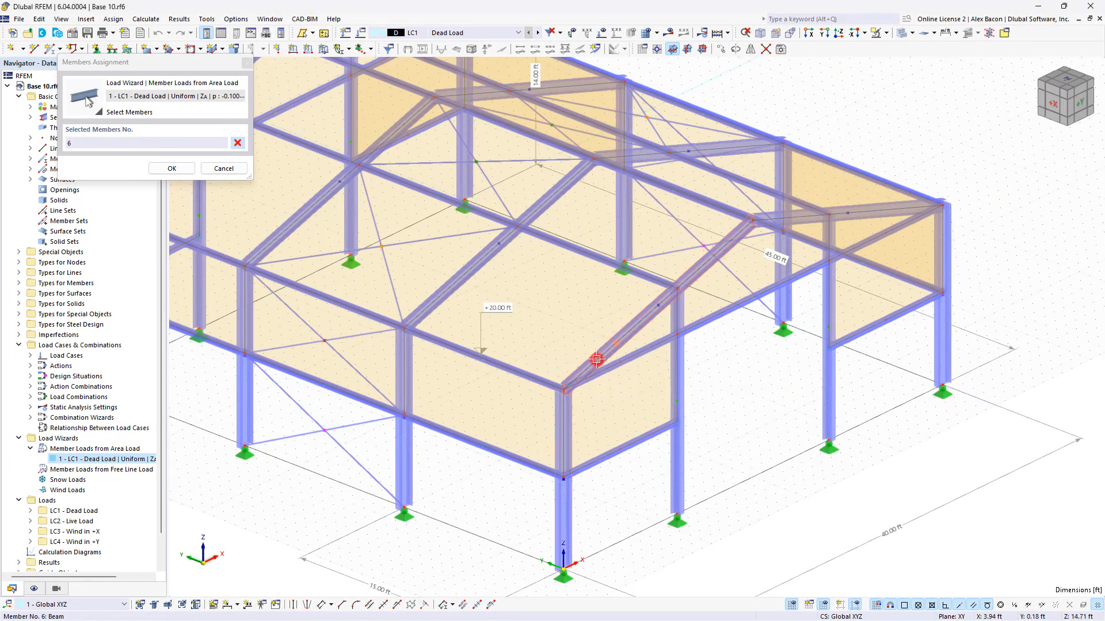
{"action": "left_click", "coordinate": [850, 210]}
{"action": "left_click", "coordinate": [569, 421]}
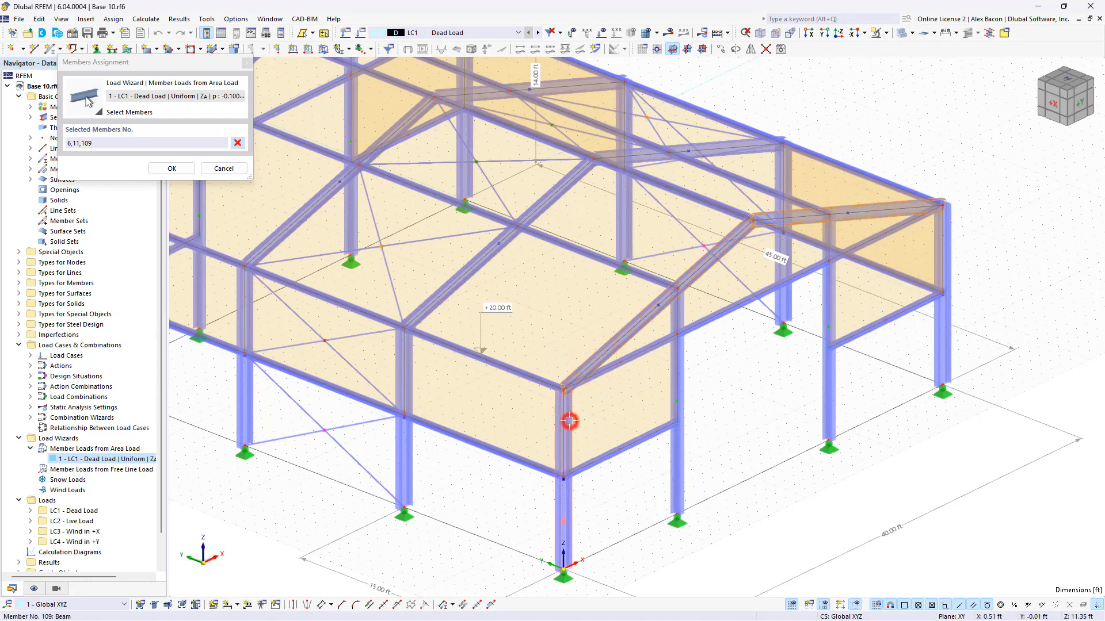
{"action": "left_click", "coordinate": [182, 173]}
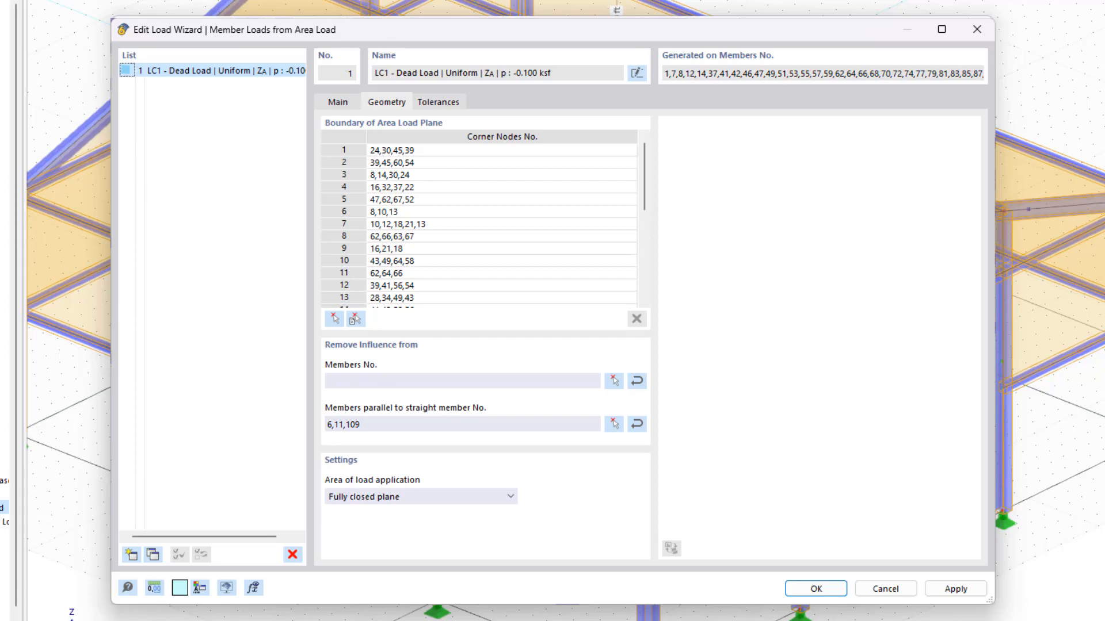
{"action": "left_click", "coordinate": [816, 589]}
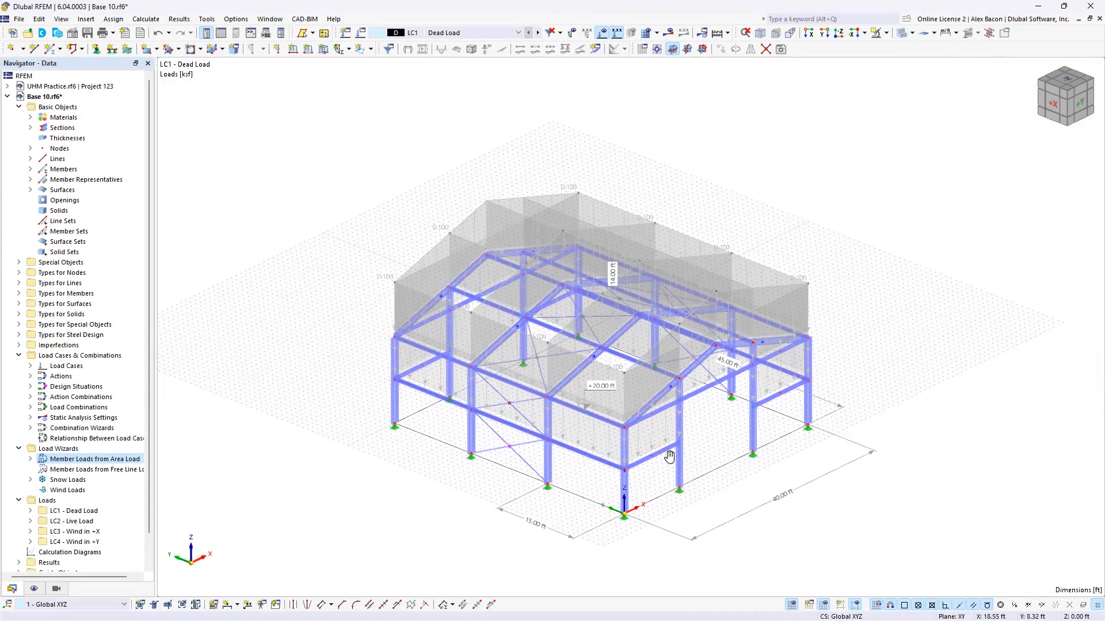
- Display the area load separately as its generated member loads on the frame
{"action": "middle_click_drag", "start_coordinate": [681, 463], "coordinate": [669, 456]}
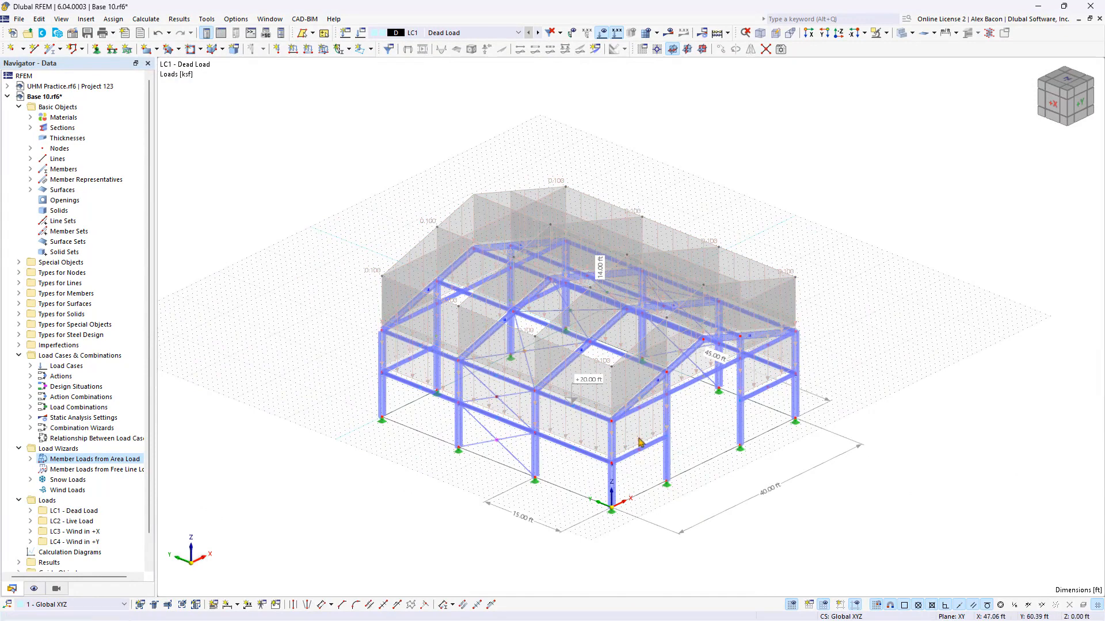
{"action": "right_click", "coordinate": [383, 276]}
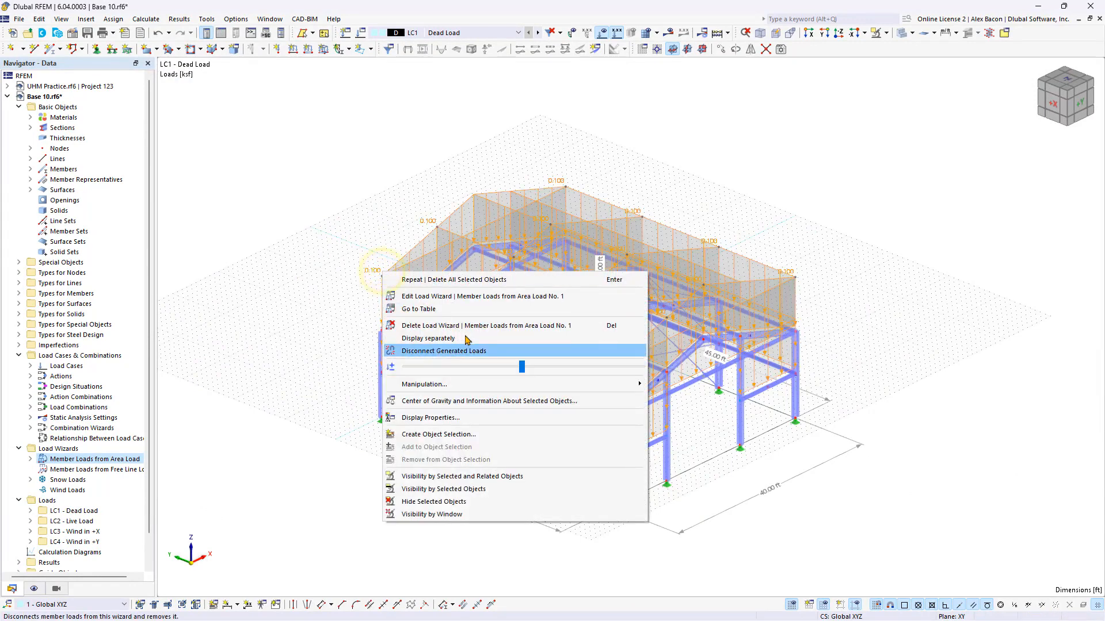
{"action": "left_click", "coordinate": [460, 339]}
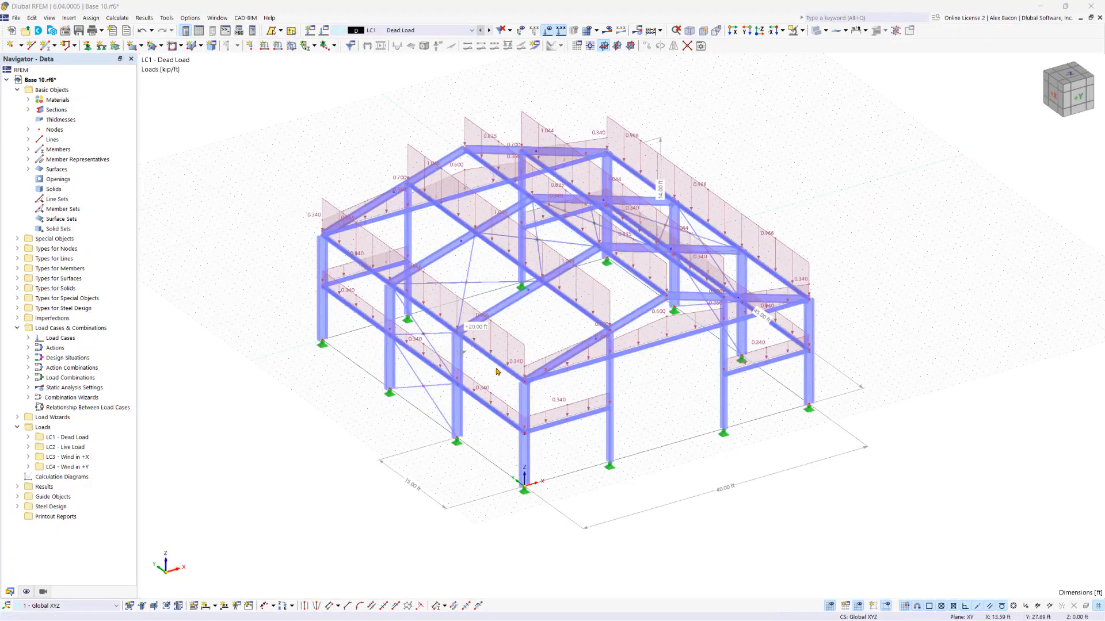
- Hide the load values in the model, and toggle the loads' visibility off and back on
{"action": "left_click", "coordinate": [560, 32]}
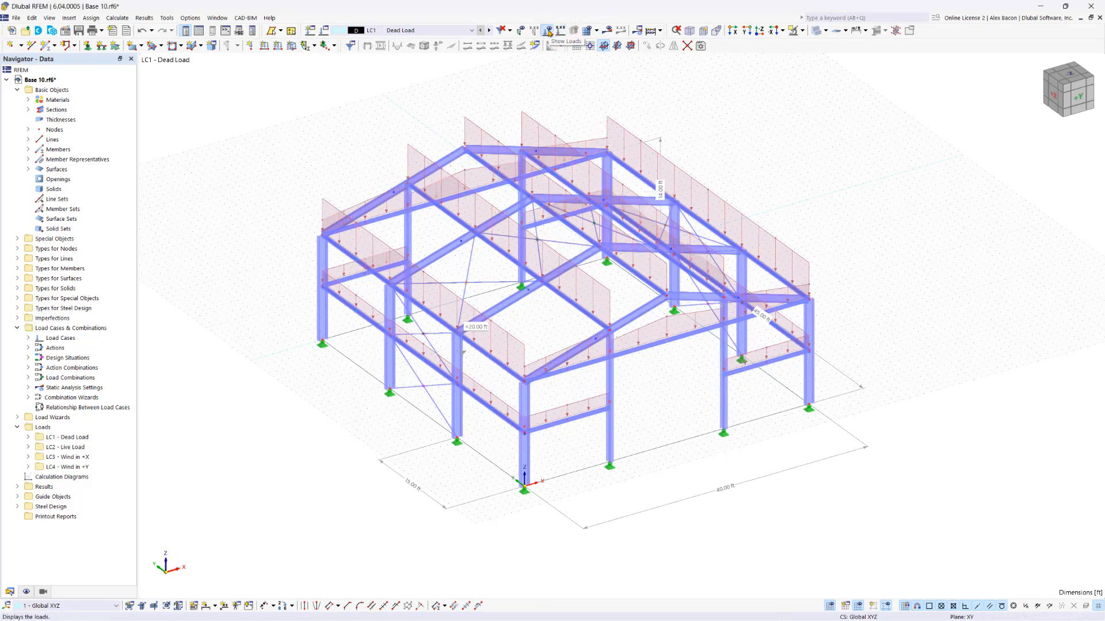
{"action": "left_click", "coordinate": [548, 32]}
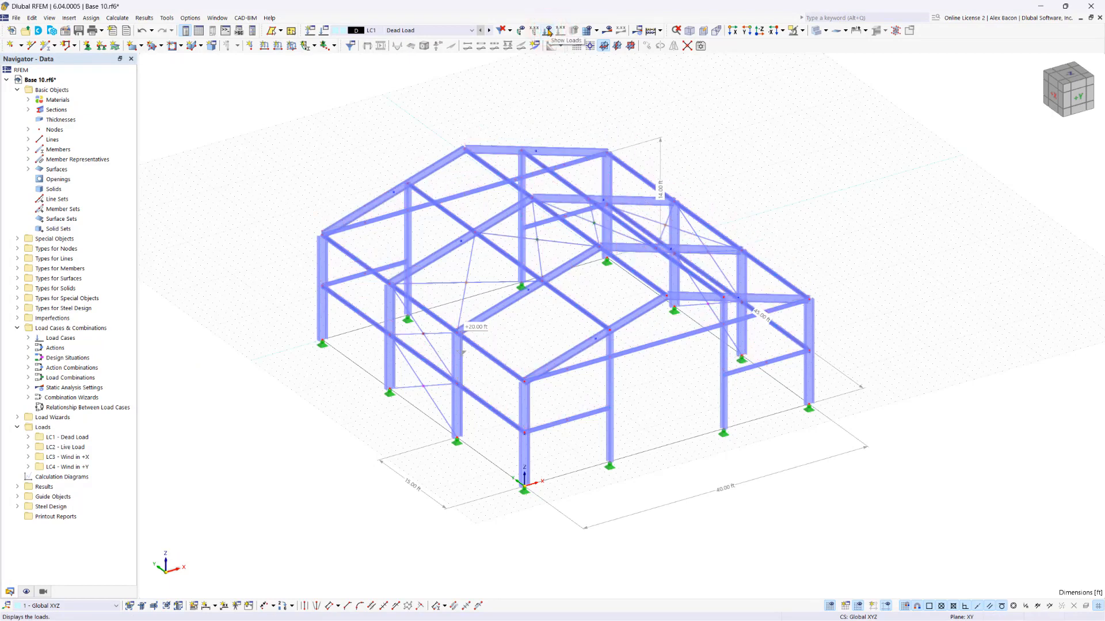
{"action": "left_click", "coordinate": [548, 32]}
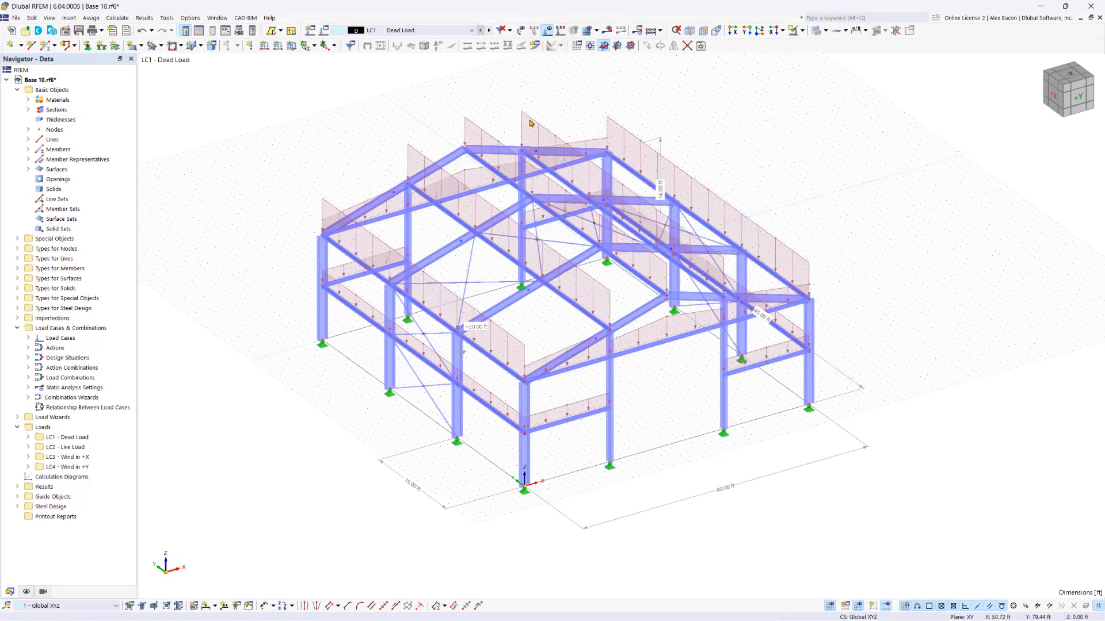
- Turn off the separate display of the generated member loads to show the area load again
{"action": "right_click", "coordinate": [529, 123]}
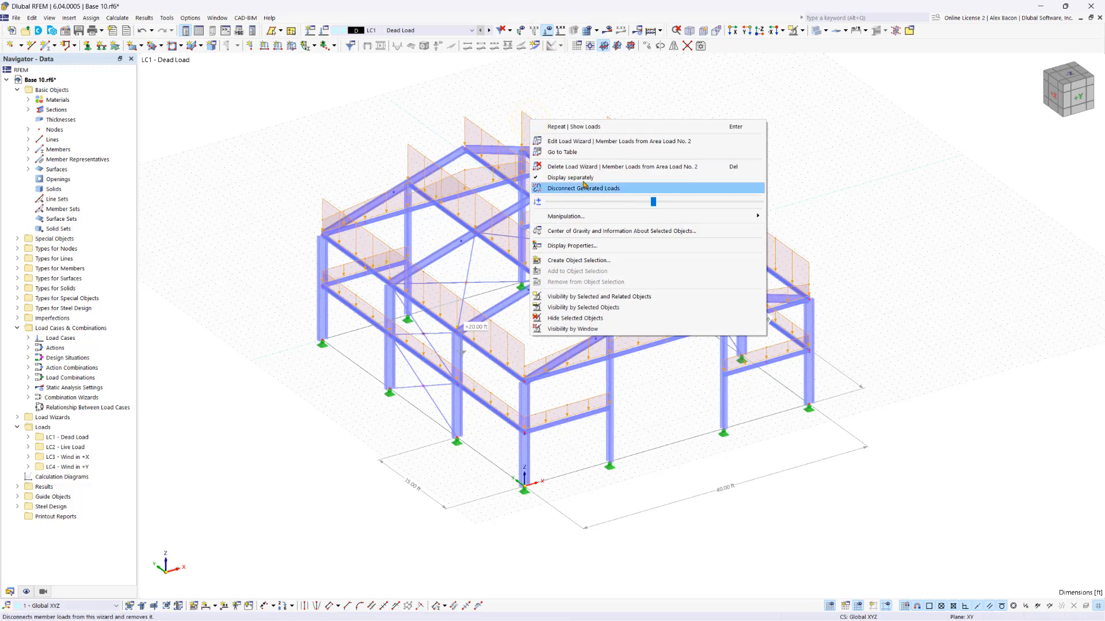
{"action": "left_click", "coordinate": [582, 181]}
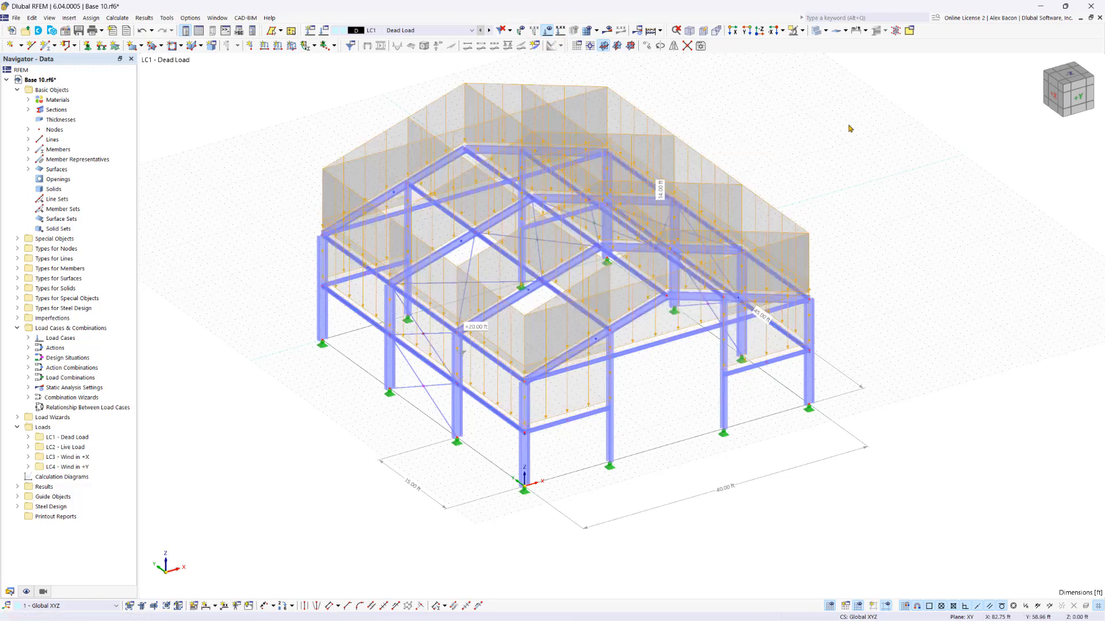